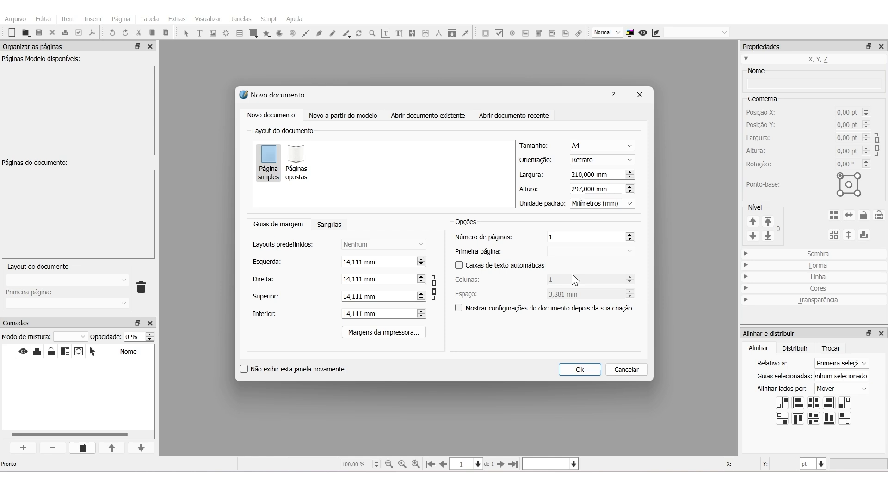
Create a single-page A4 portrait document and place a PDF dropdown list about 59 × 6 mm in the page's upper part
key(Return)
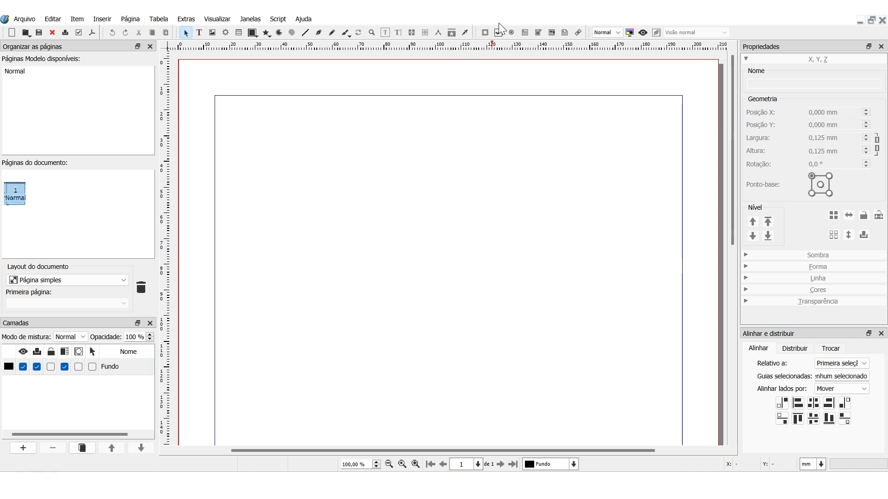
click(538, 31)
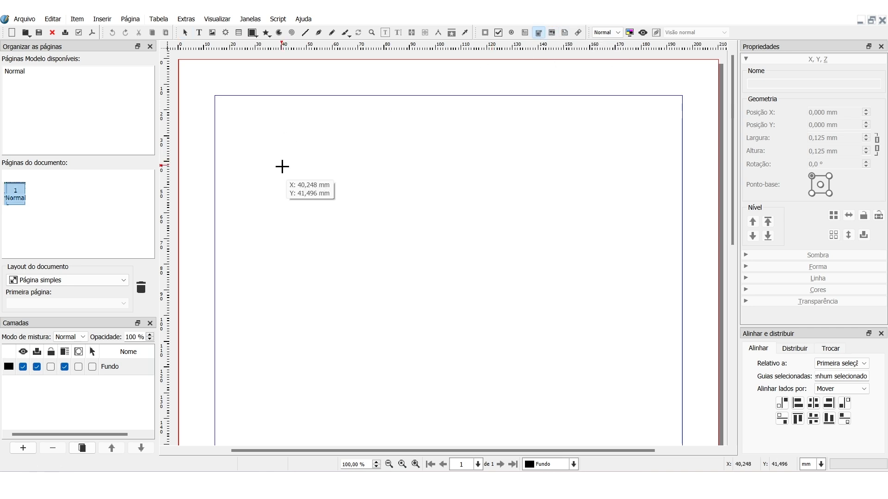
mouse_move(292, 153)
mouse_down()
mouse_move(309, 188)
mouse_move(444, 320)
mouse_up()
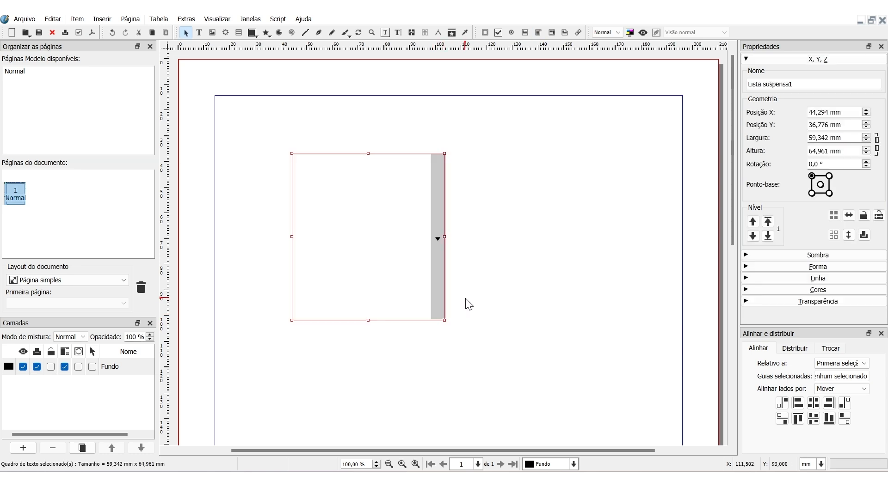
drag(368, 320, 380, 169)
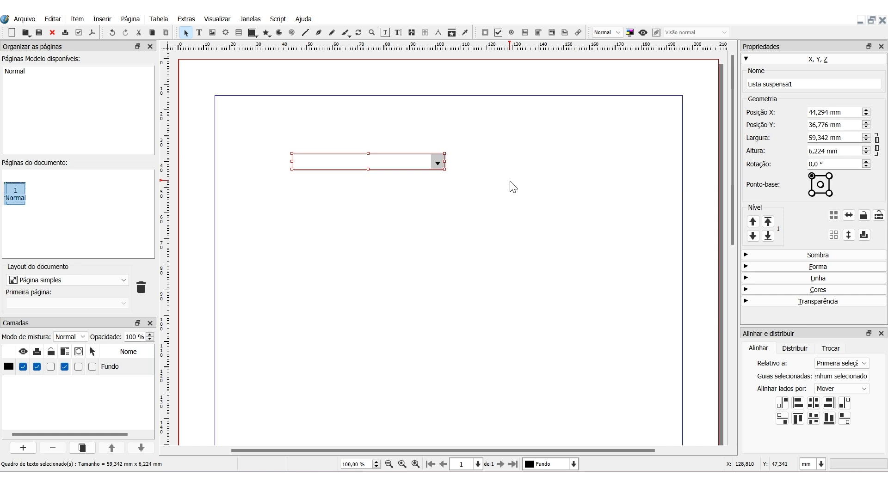
drag(384, 162, 383, 145)
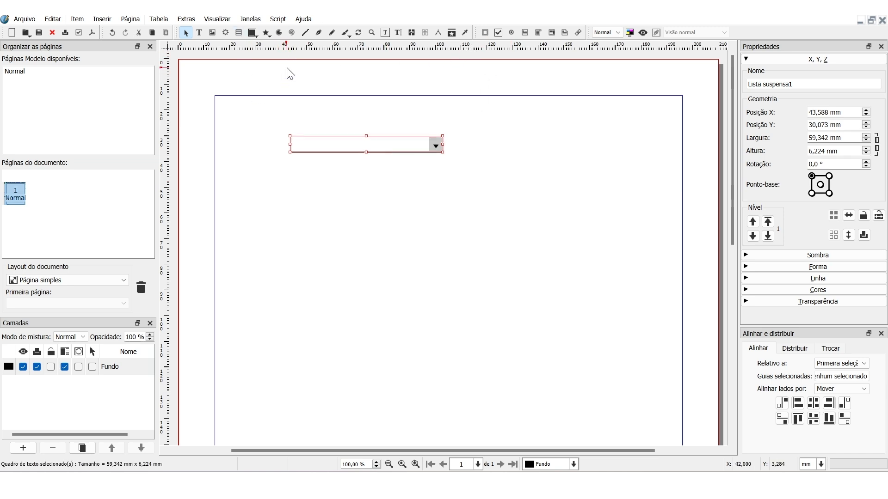
Draw a second PDF dropdown list, about 79 × 6 mm, below and to the right of the first
click(538, 32)
mouse_move(433, 202)
mouse_down()
mouse_move(507, 218)
mouse_move(626, 218)
mouse_up()
click(512, 252)
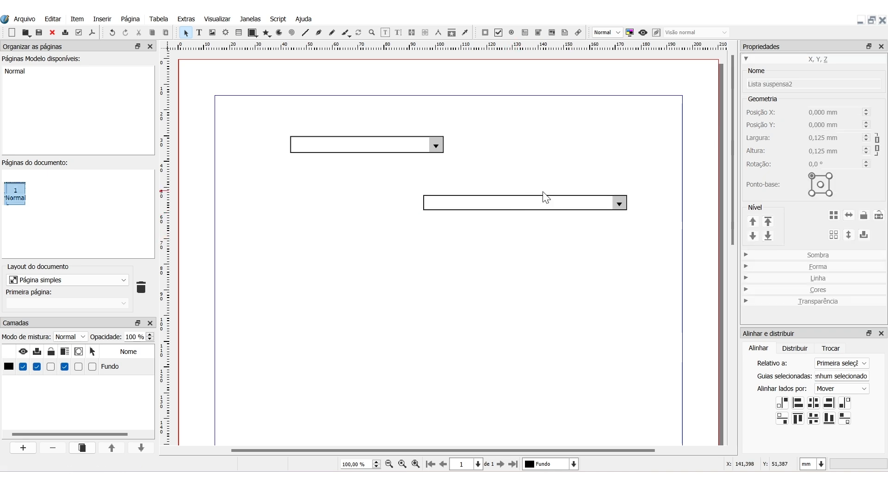
Examine the second dropdown list's appearance, editability and format options in its field properties, leaving without changes
double_click(509, 204)
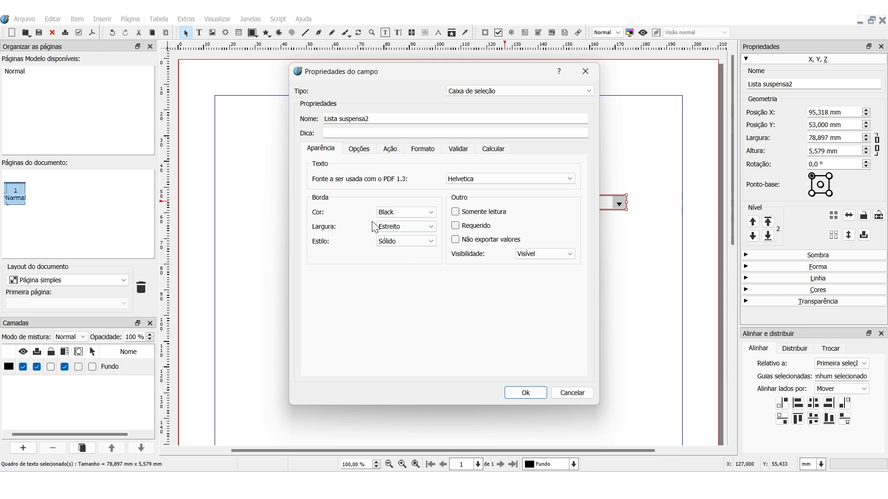
click(425, 212)
click(373, 149)
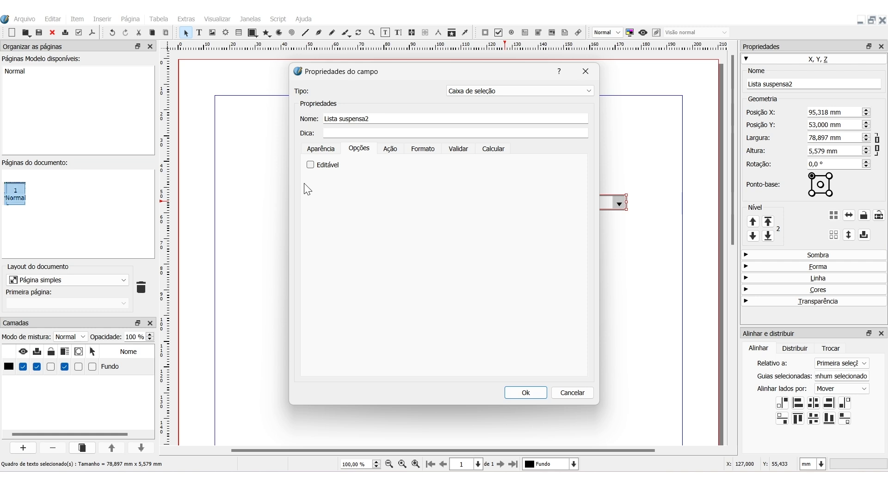
click(329, 165)
click(423, 149)
click(511, 165)
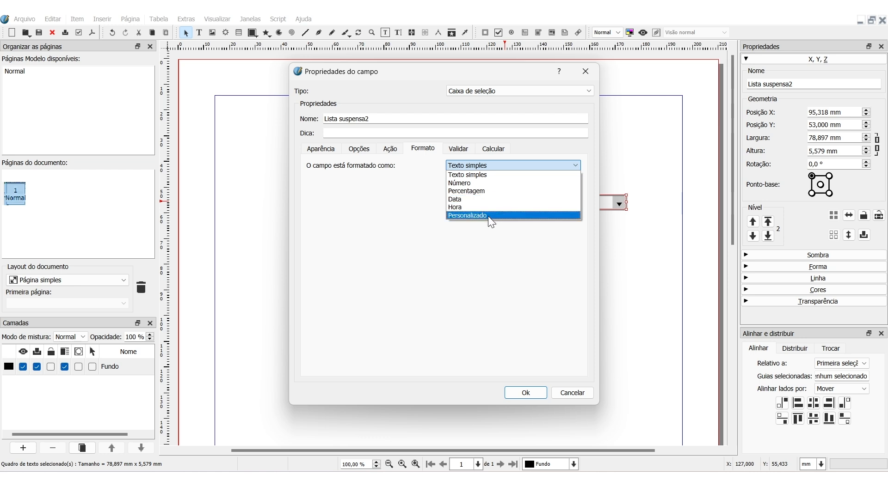
key(Escape)
key(Escape)
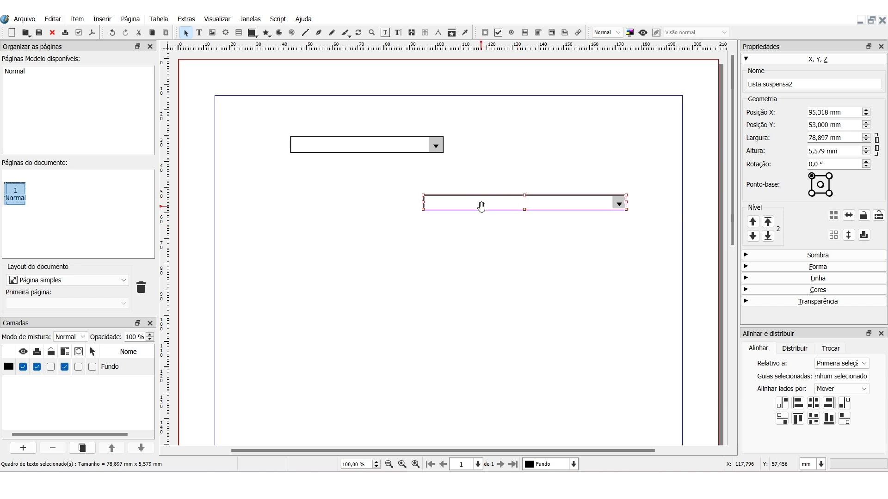
Fill the second dropdown list in the Story Editor with an empty first line, followed by Opção 1 to Opção 5 on separate lines
right_click(482, 208)
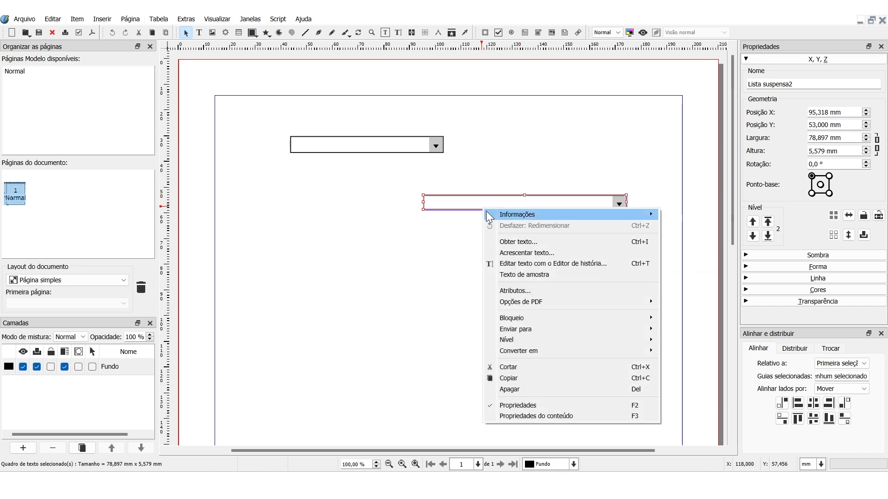
mouse_move(487, 212)
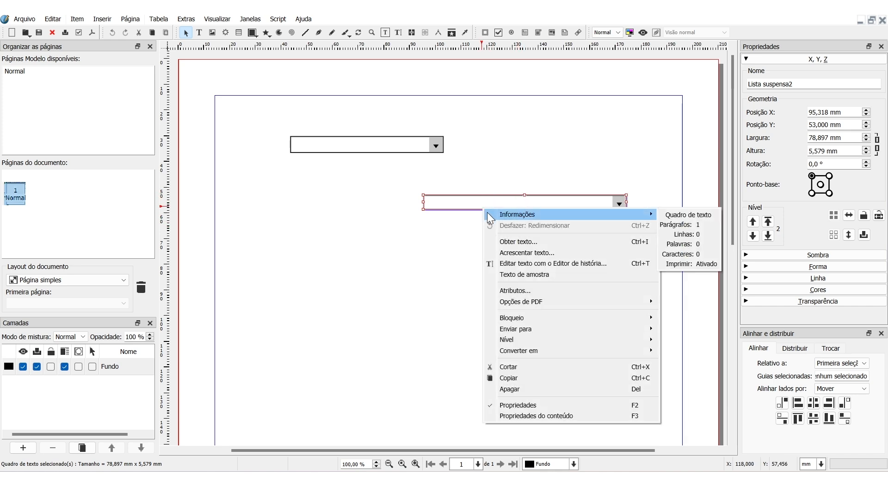
click(570, 270)
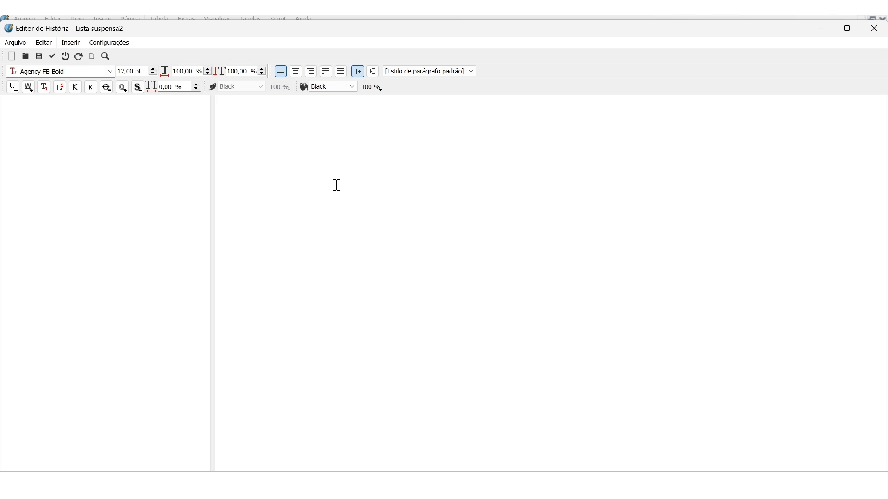
key(Return)
text(Opçõe)
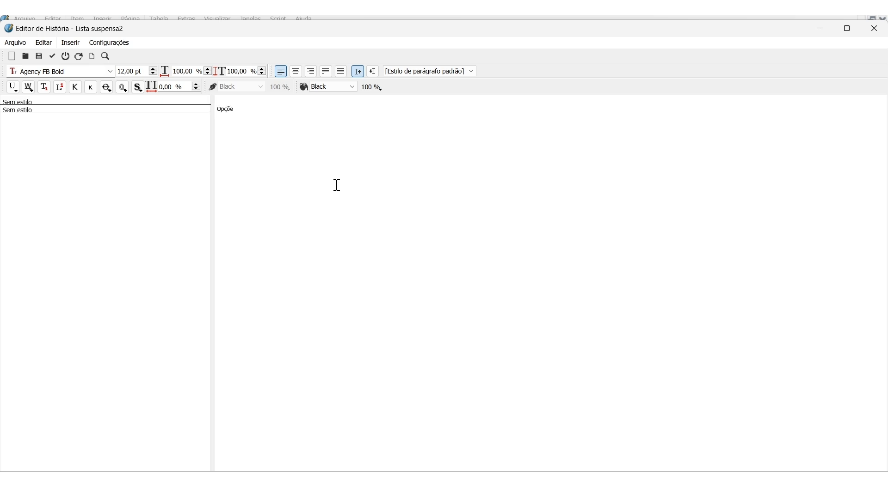
text(ão)
text(Opção )
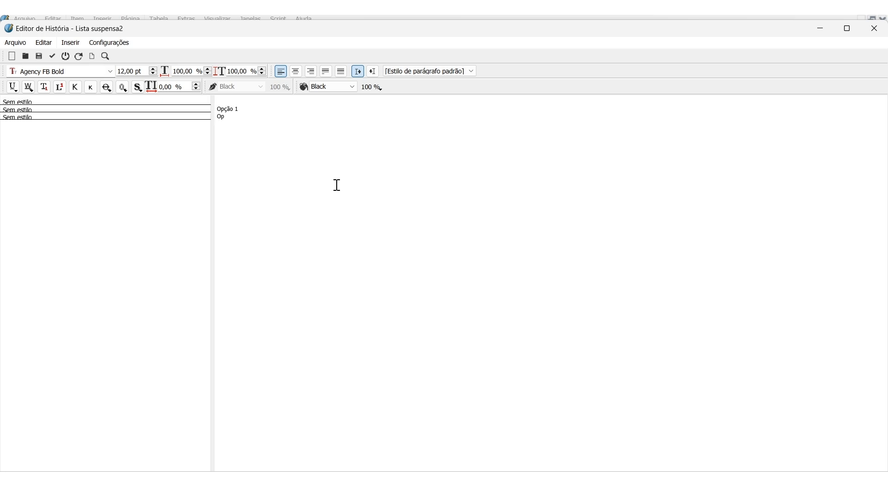
text(Opção 3)
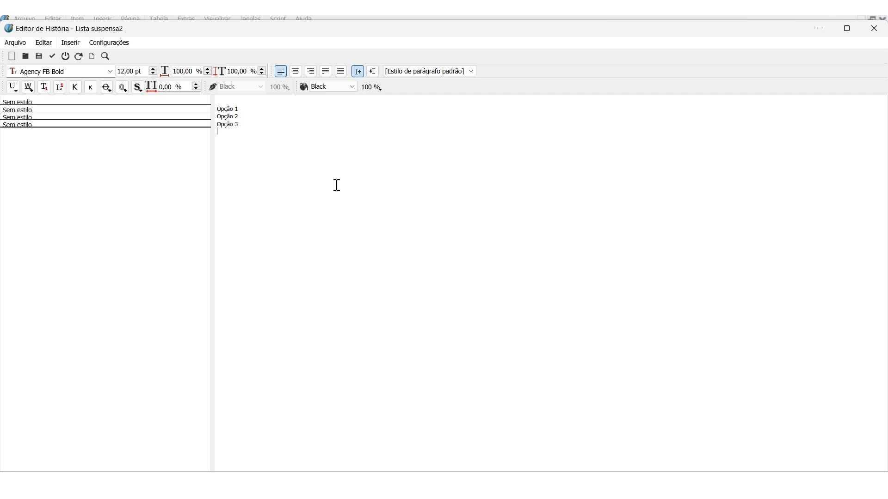
key(Return)
text(Opção)
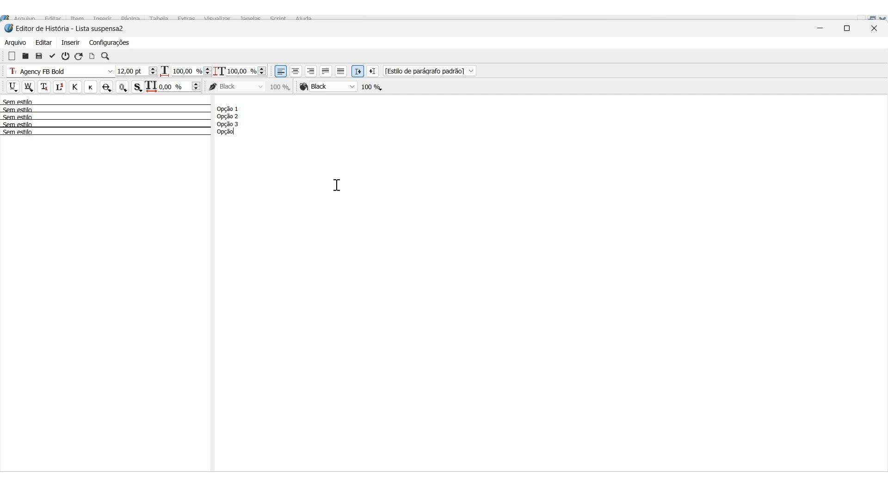
text( 4)
key(Return)
text(Opção 5)
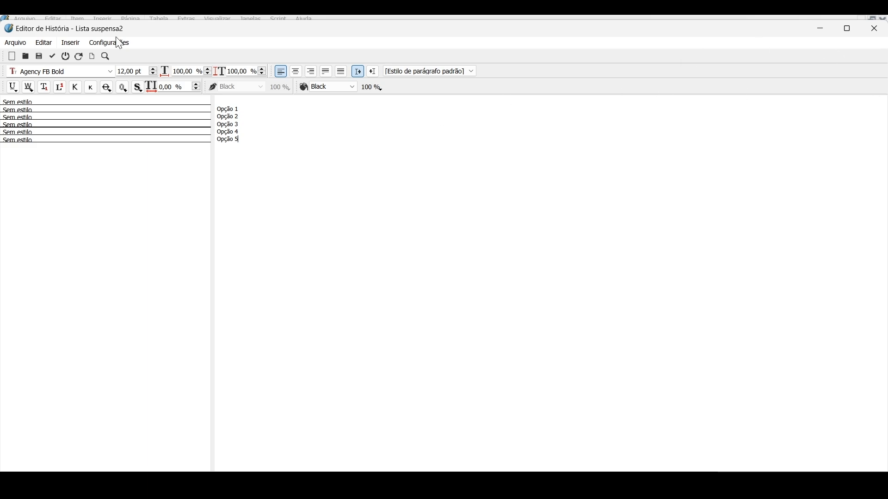
click(874, 33)
click(398, 284)
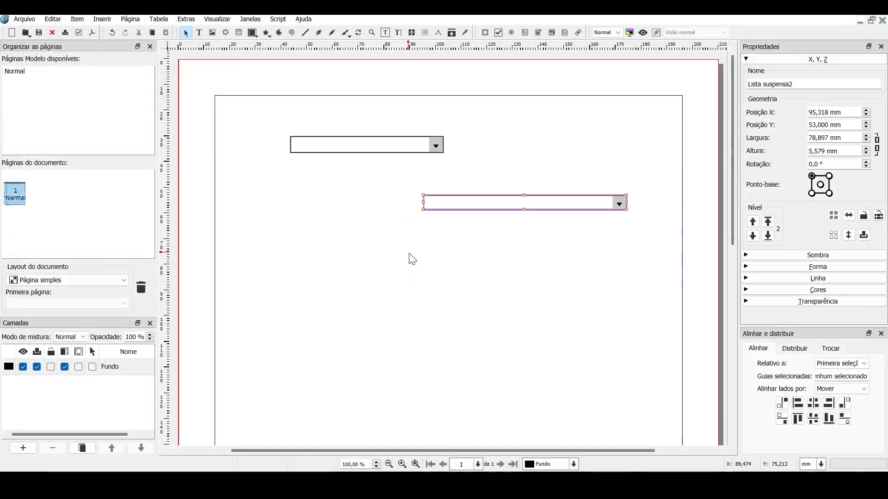
key(ctrl+t)
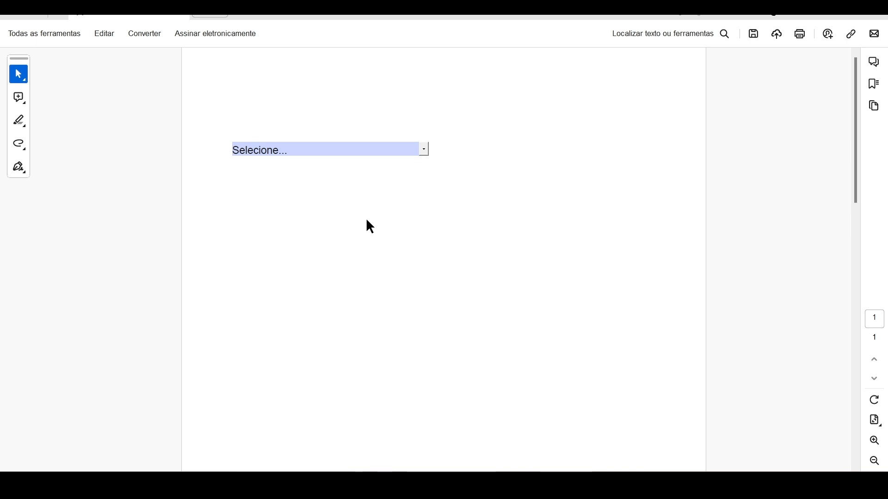
Switch to the exported PDF in the PDF viewer and test its dropdown list by choosing Opção 1
click(424, 149)
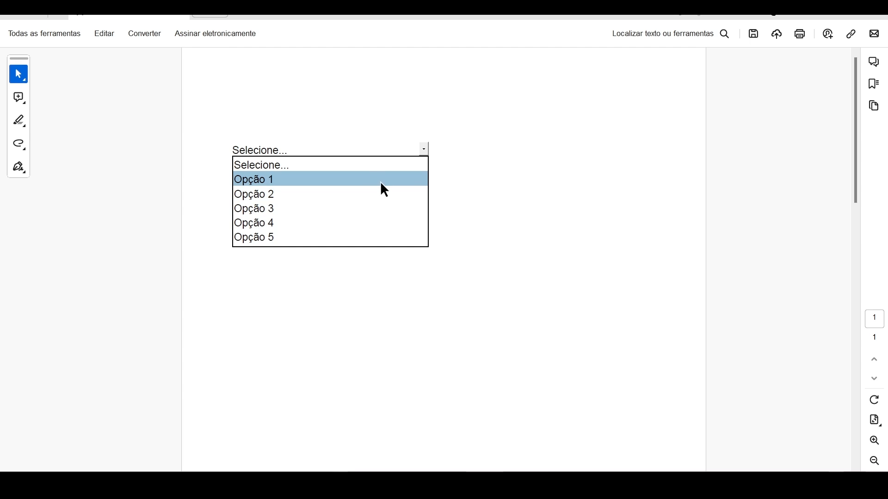
click(380, 181)
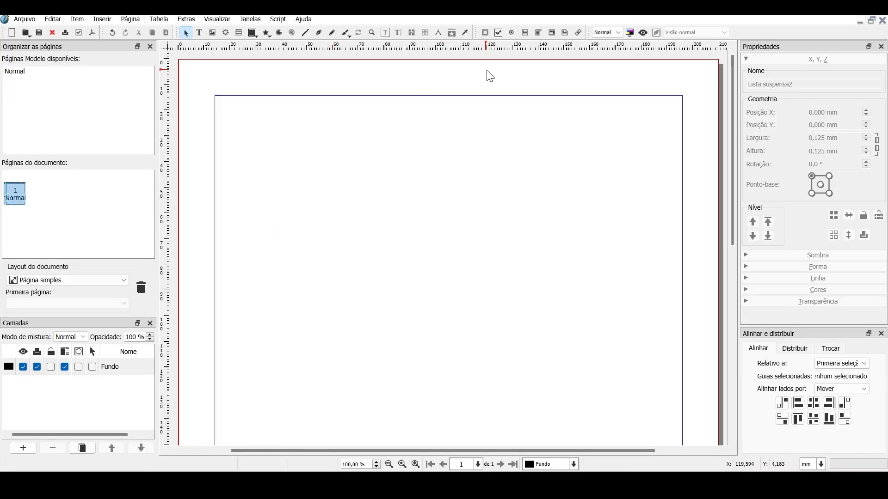
Draw a PDF text field about 108 × 44 mm and move it inward to the middle of the page's upper half
click(527, 34)
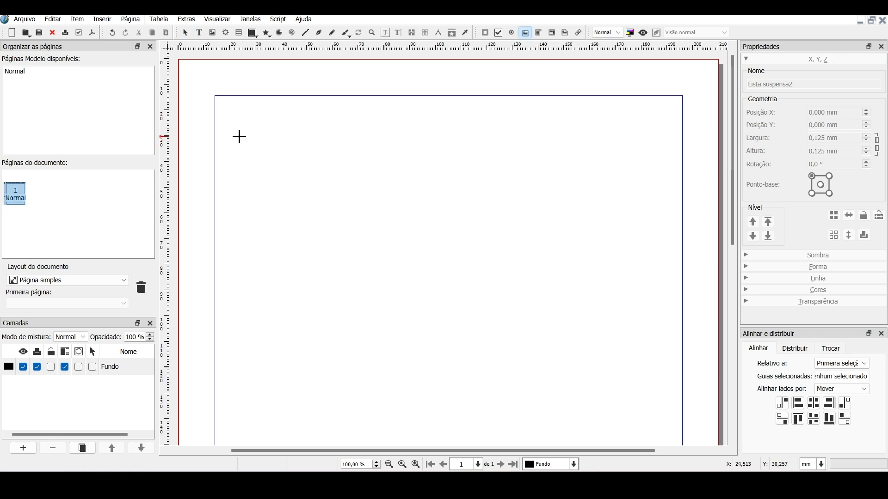
drag(215, 94, 491, 204)
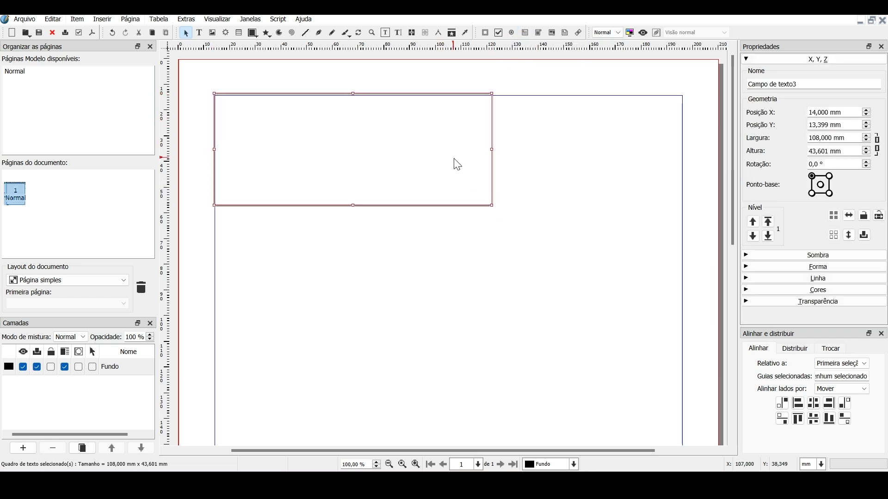
drag(438, 152, 518, 221)
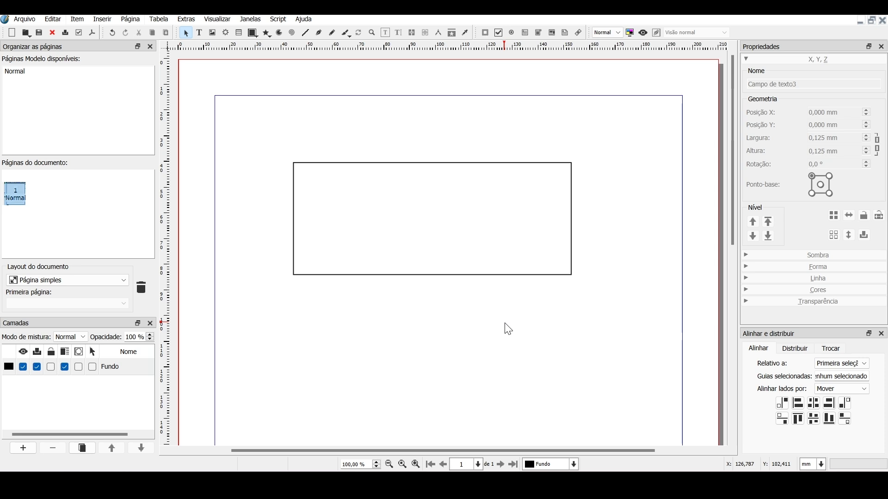
Open the text field's properties and examine its appearance settings and its multi-line, password, character limit and spelling options
click(501, 233)
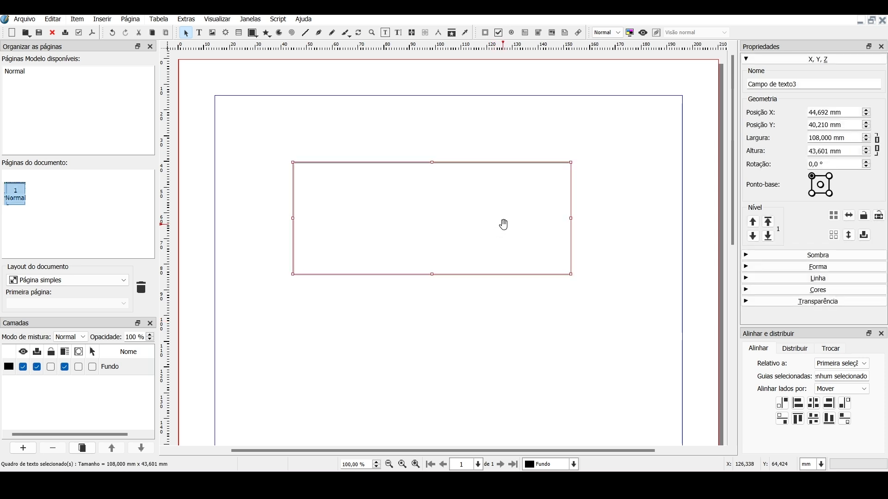
double_click(503, 224)
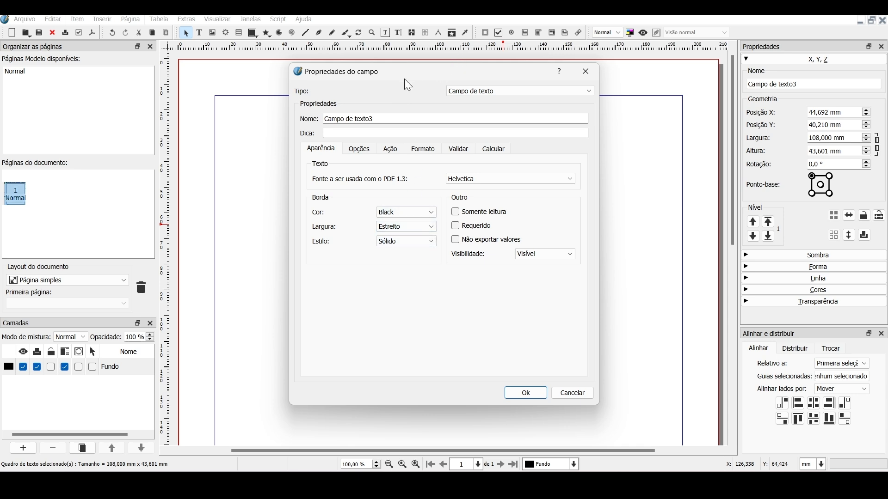
drag(404, 78, 412, 116)
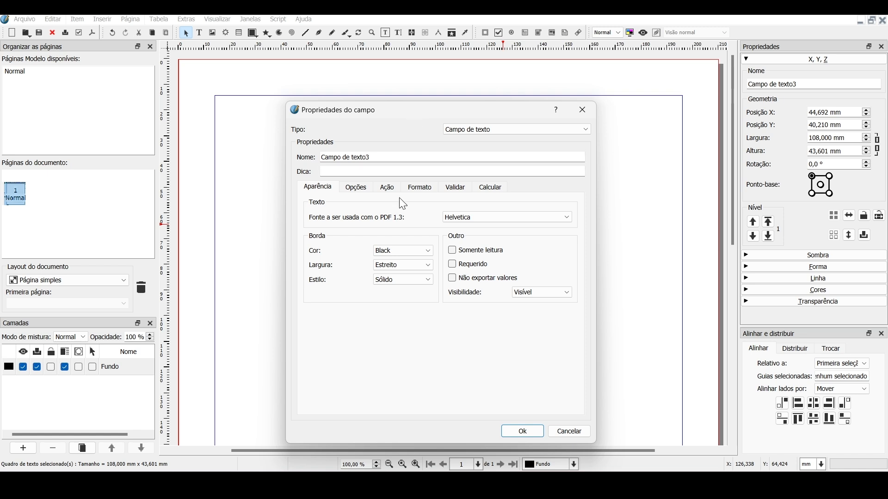
click(357, 187)
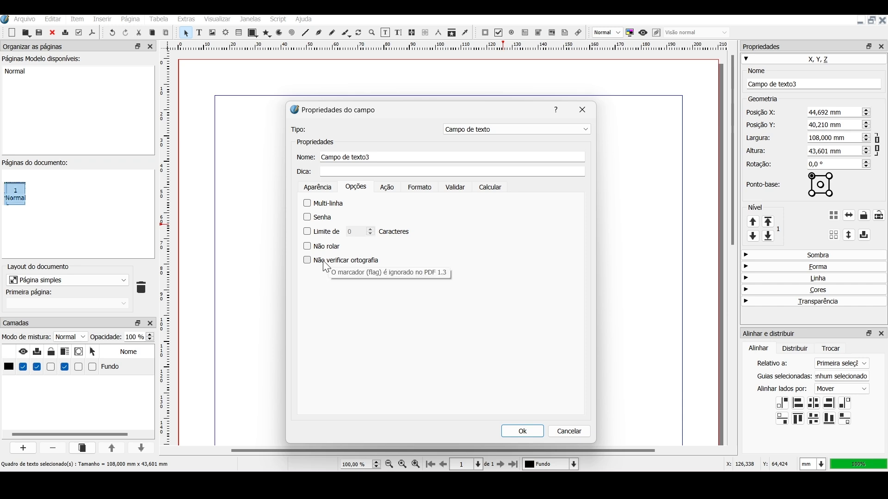
Try the Número format for the text field with three decimals and the currency symbol option
click(420, 186)
click(464, 204)
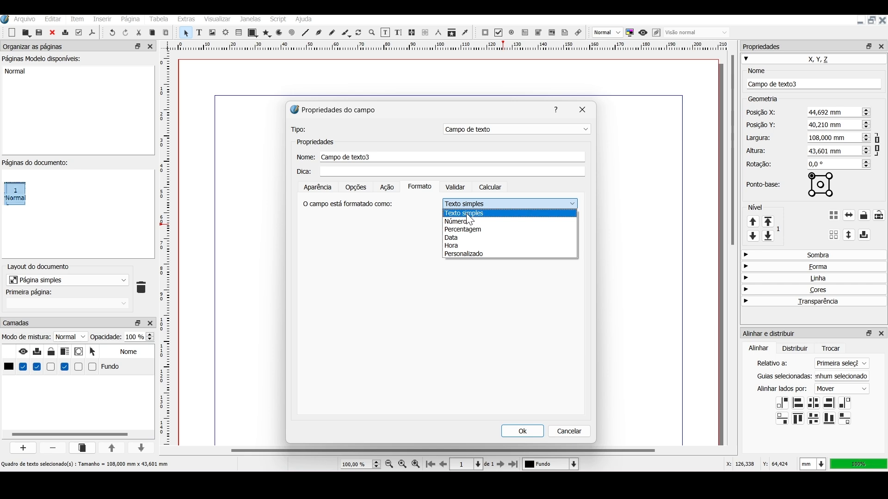
click(464, 222)
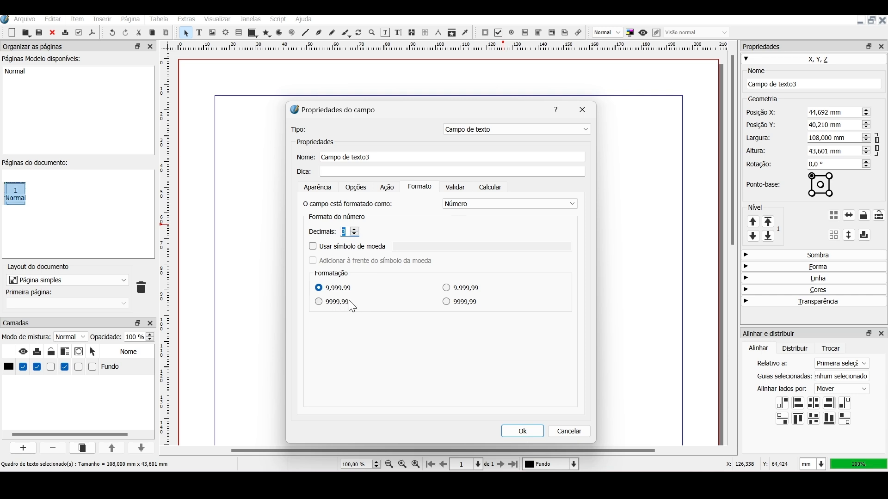
click(339, 250)
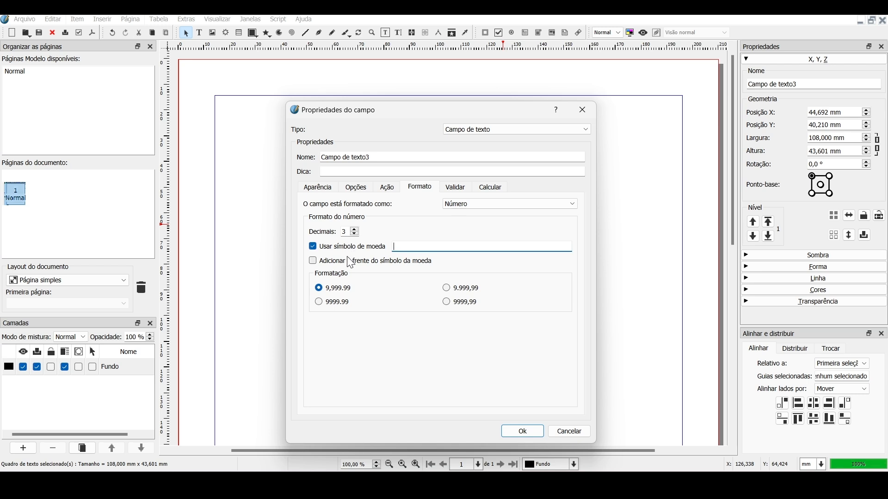
click(351, 248)
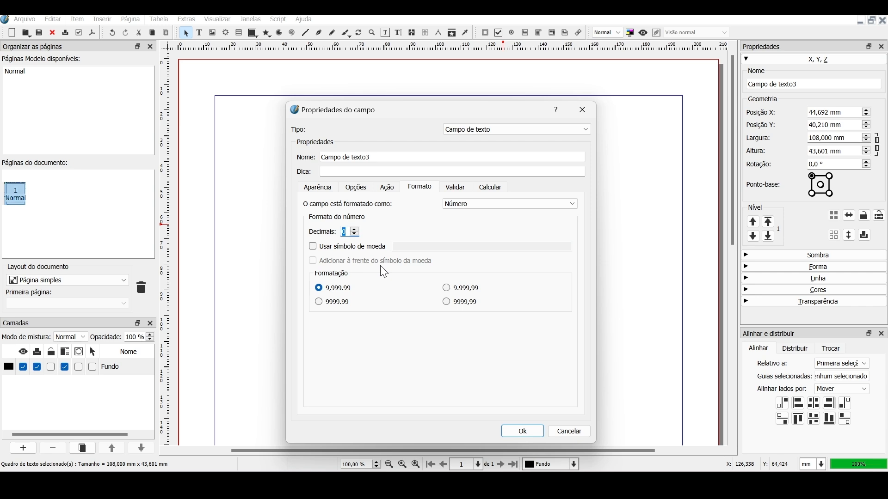
Examine the date patterns of the text field's Data format and set the format back to Número
click(532, 206)
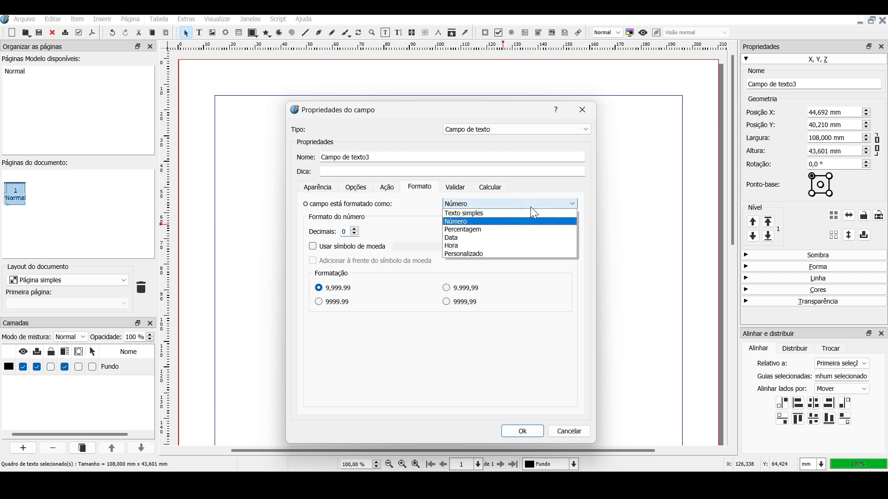
click(407, 344)
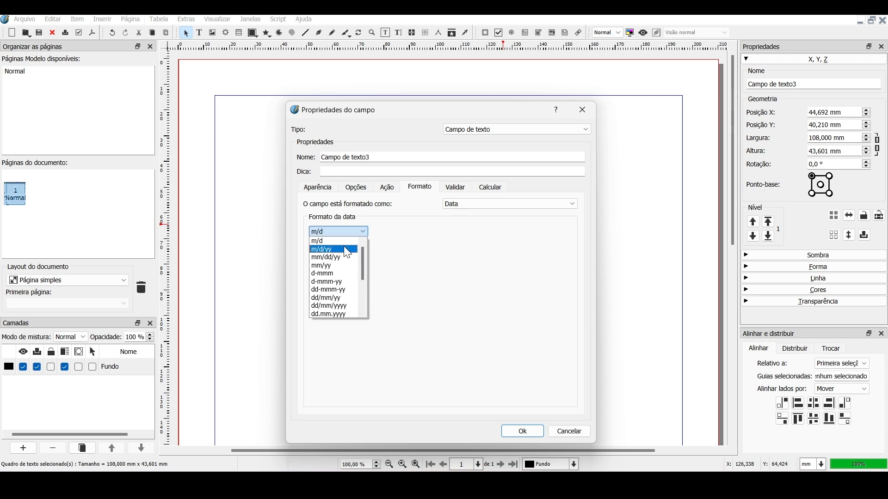
scroll(346, 253, down, 1)
scroll(349, 259, up, 1)
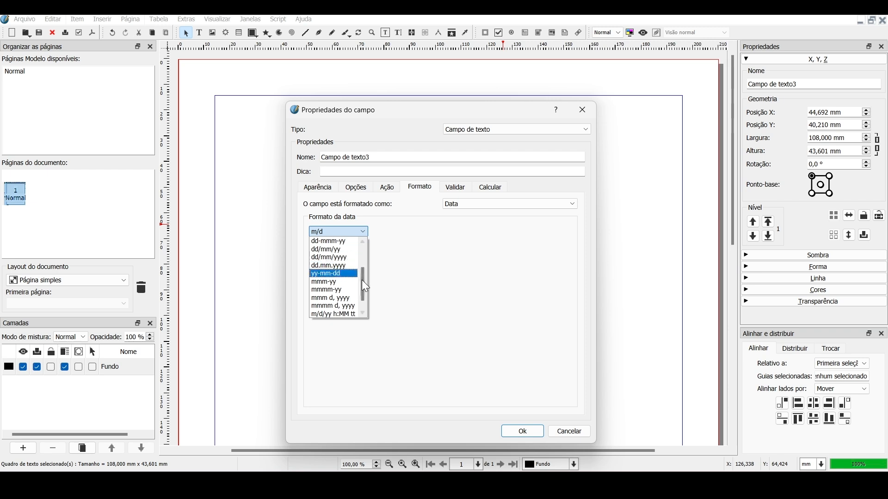
click(489, 215)
click(476, 204)
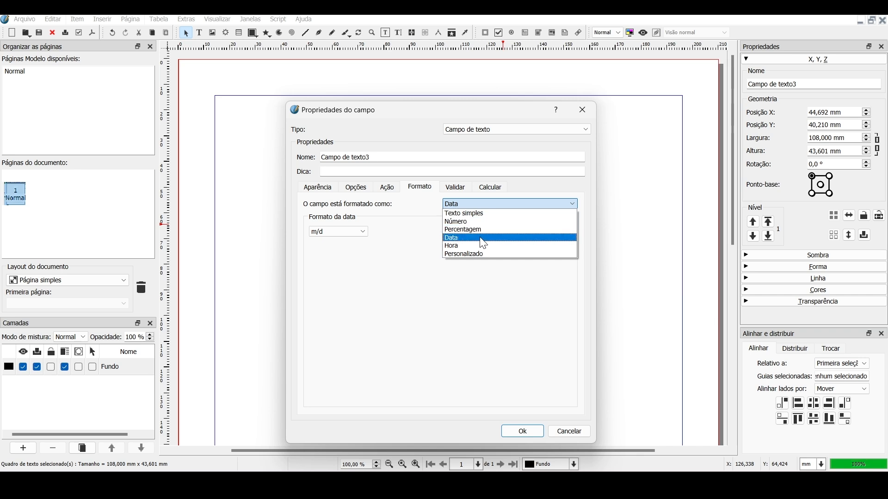
click(452, 223)
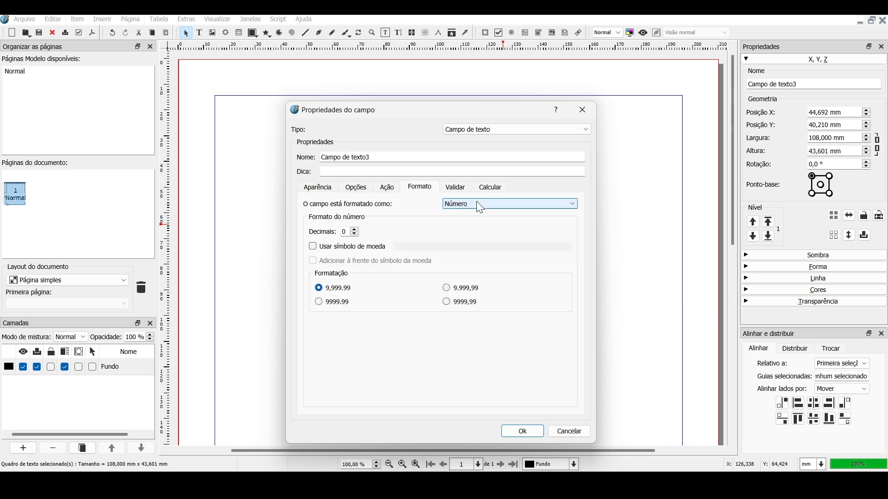
Enable validation of the text field's value by a minimum and a maximum, and move the properties dialog aside
click(456, 187)
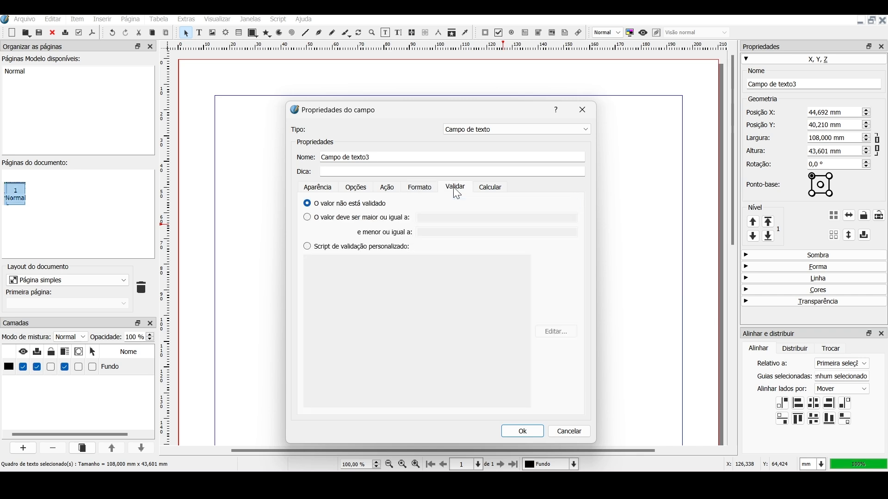
click(329, 220)
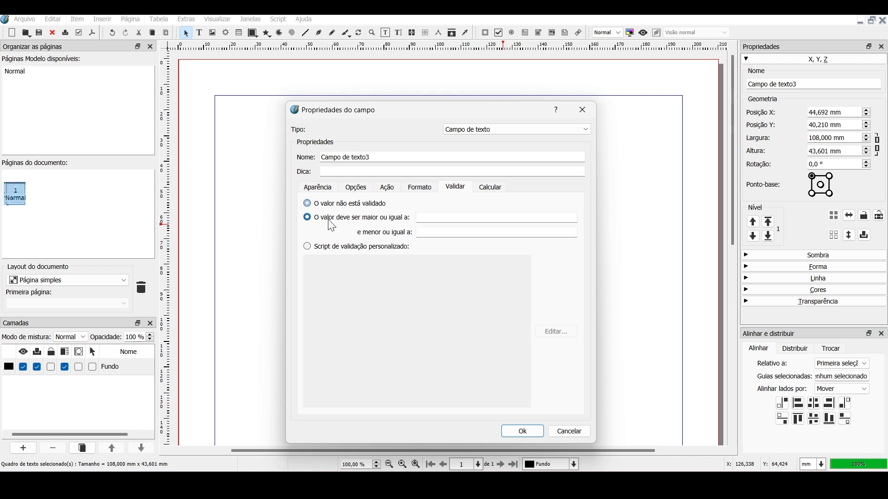
click(426, 219)
drag(415, 114, 581, 104)
click(663, 177)
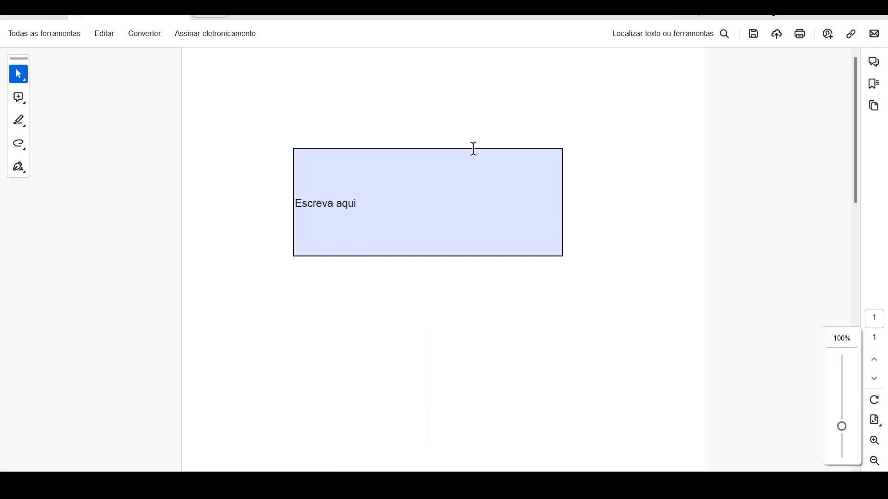
Test the text field in the exported PDF by replacing its content "Escreva aqui" with a long line of arbitrary letters
click(438, 210)
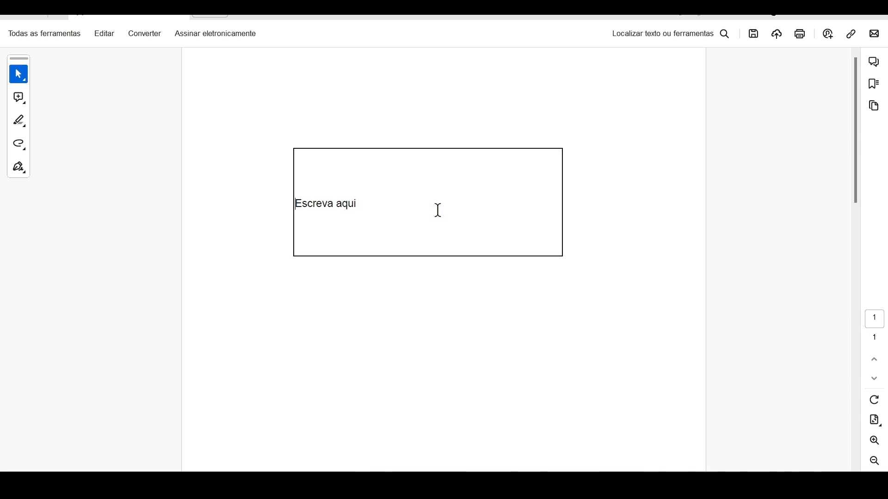
key(ctrl+a)
key(BackSpace)
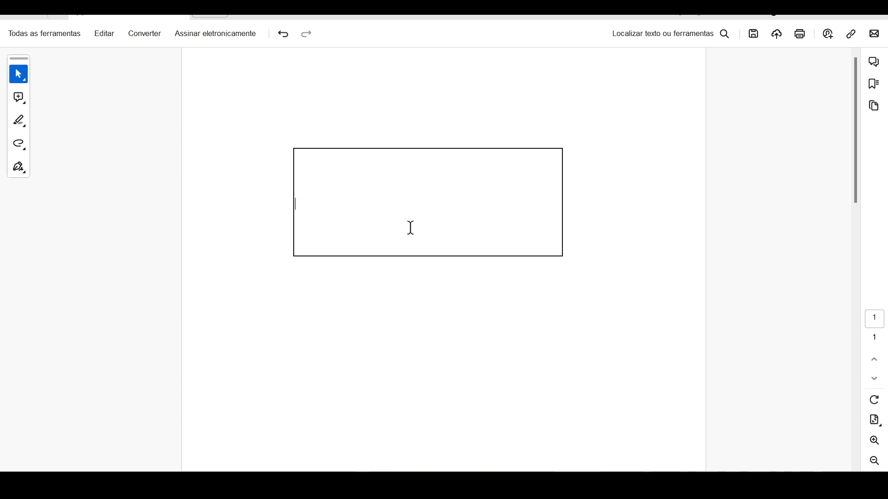
text(uhgguhhuhukfjuyk)
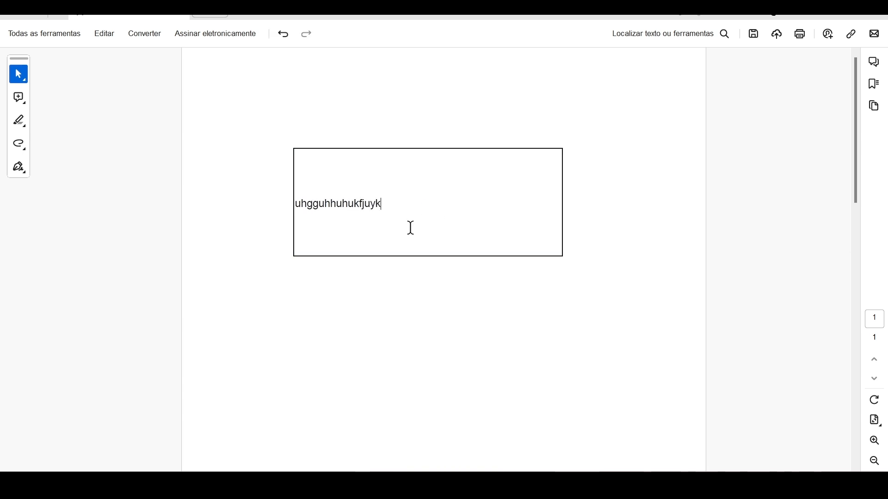
text(hjuyjfghuyjtguykftjyhjfgjhkhgftyui)
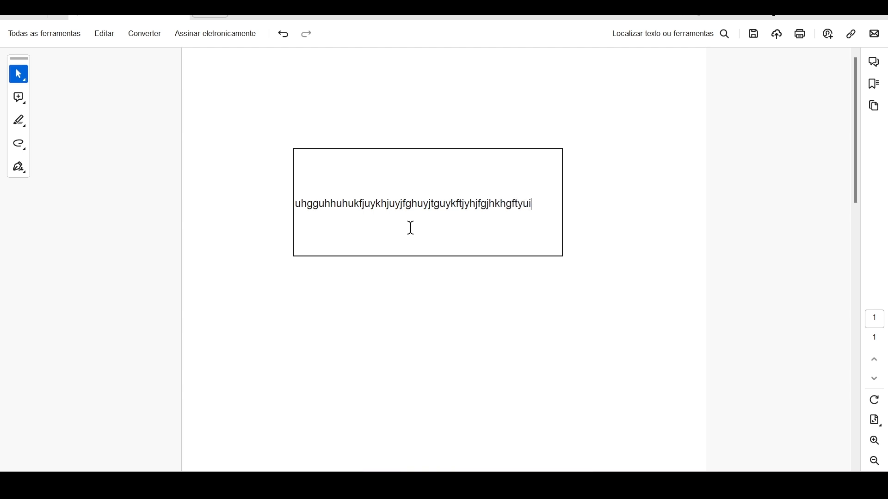
text(jhvgyuhjgyjuguhyu)
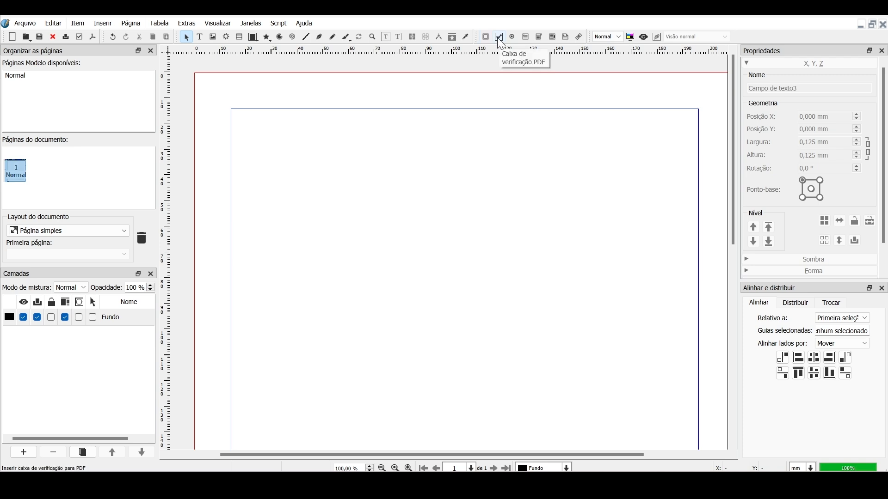
Draw a PDF check box about 14 mm square in the page's upper half and nudge it to about X 86 mm, Y 31 mm
click(500, 40)
drag(417, 156, 454, 192)
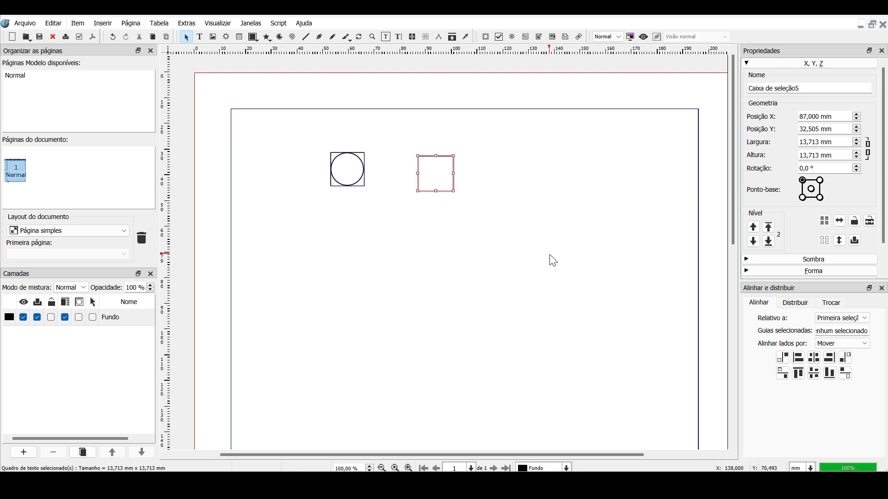
key(Left)
key(Left)
key(Left)
key(Up)
key(Up)
key(Up)
key(Up)
key(Up)
Move the radio button closer to the page's left margin and the check box straight down to about Y 47 mm
drag(337, 174, 318, 173)
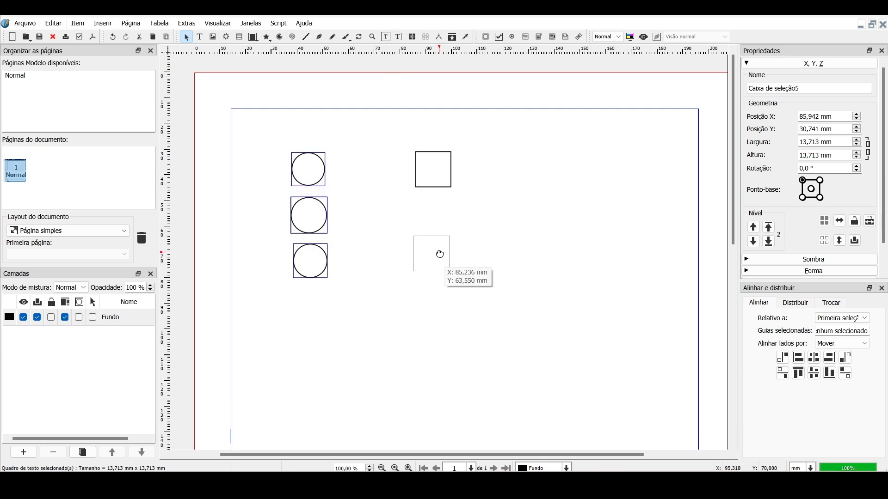
drag(440, 254, 440, 215)
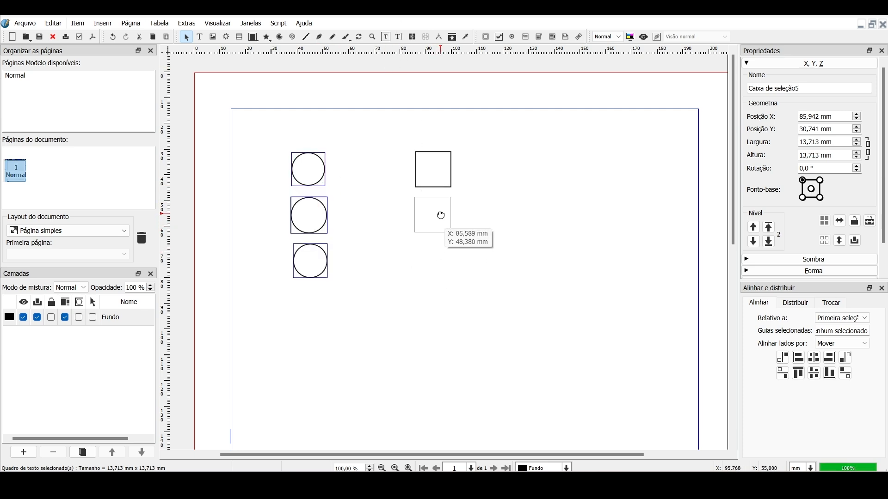
drag(439, 210, 441, 210)
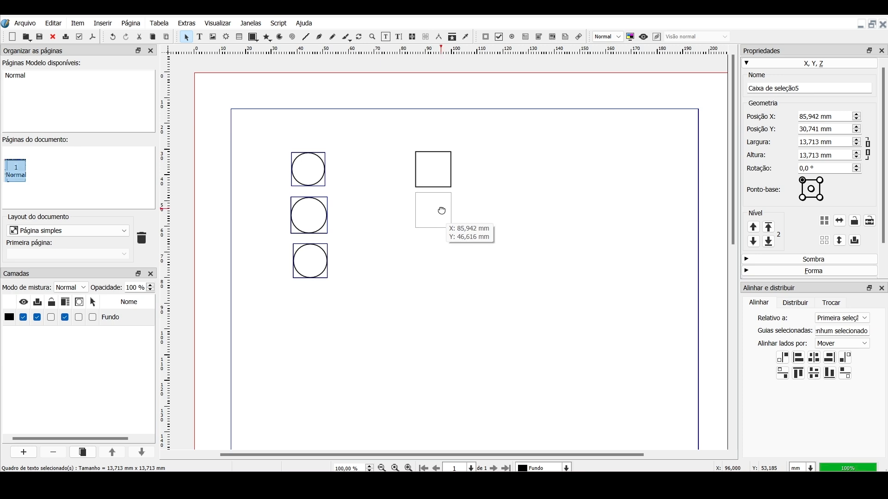
drag(441, 211, 441, 211)
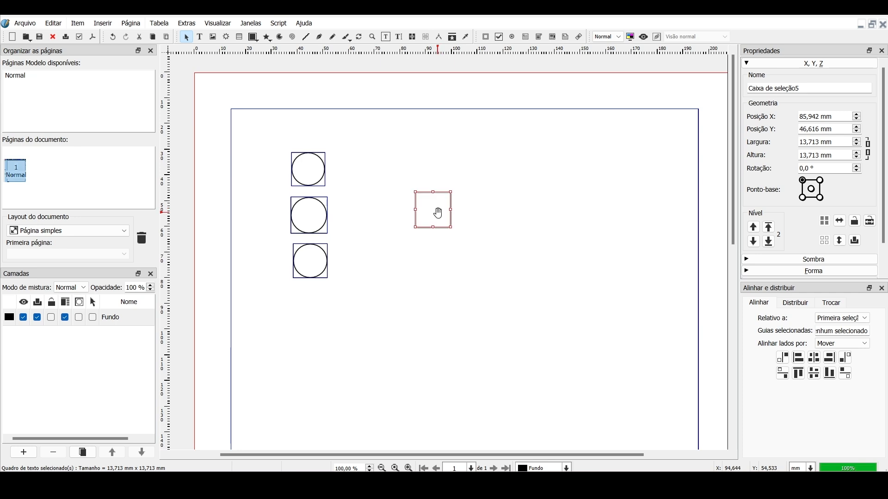
Open the check box's field properties and set its mark style to Cruz
double_click(441, 216)
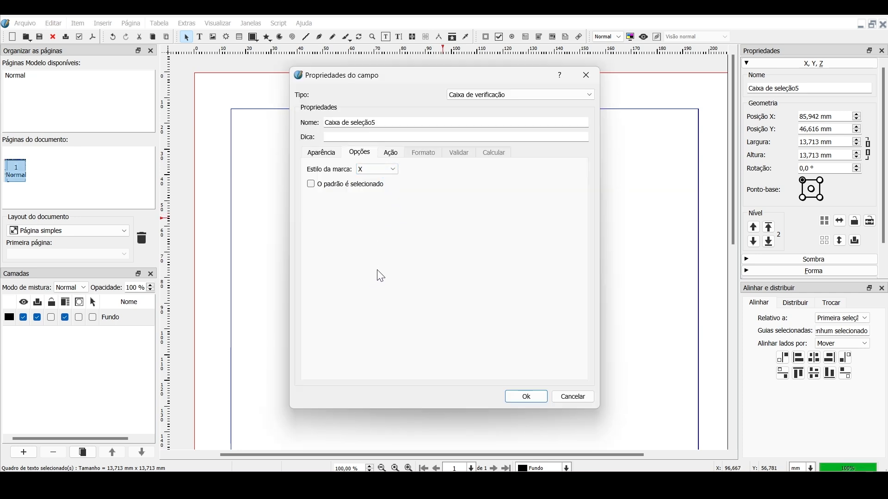
click(379, 169)
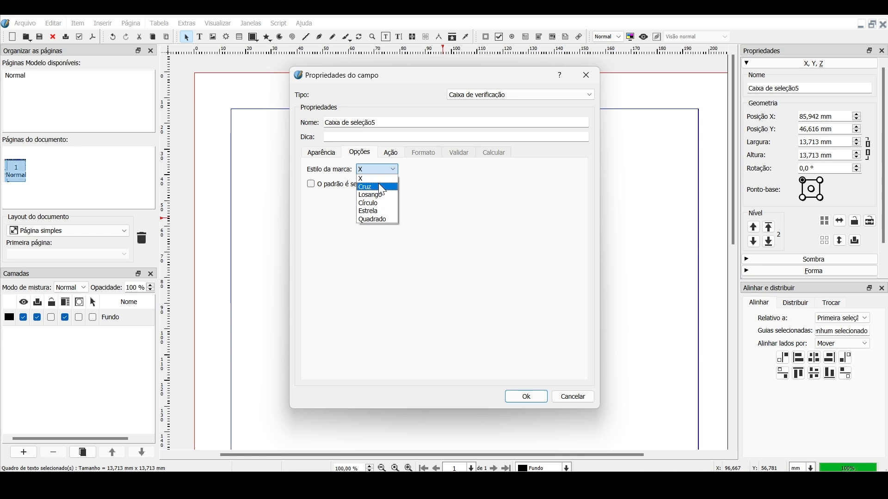
click(380, 186)
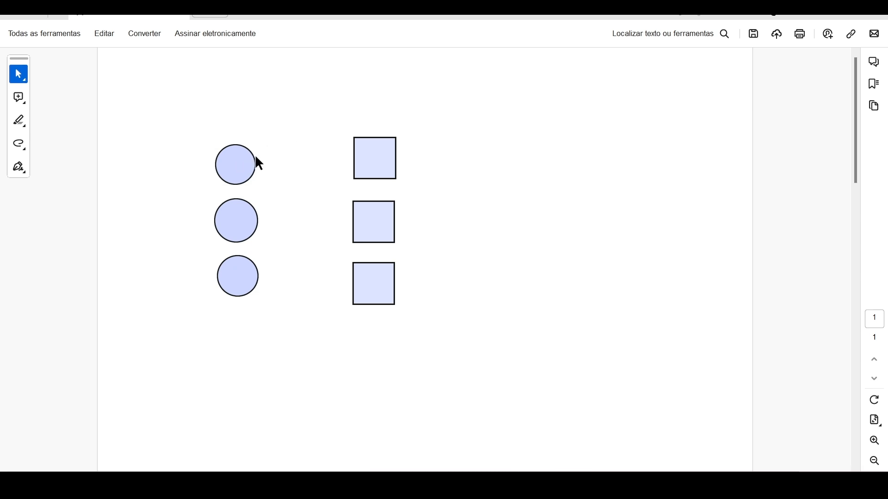
Test the three radio buttons in the exported PDF by selecting each of them in alternation
click(240, 165)
click(247, 237)
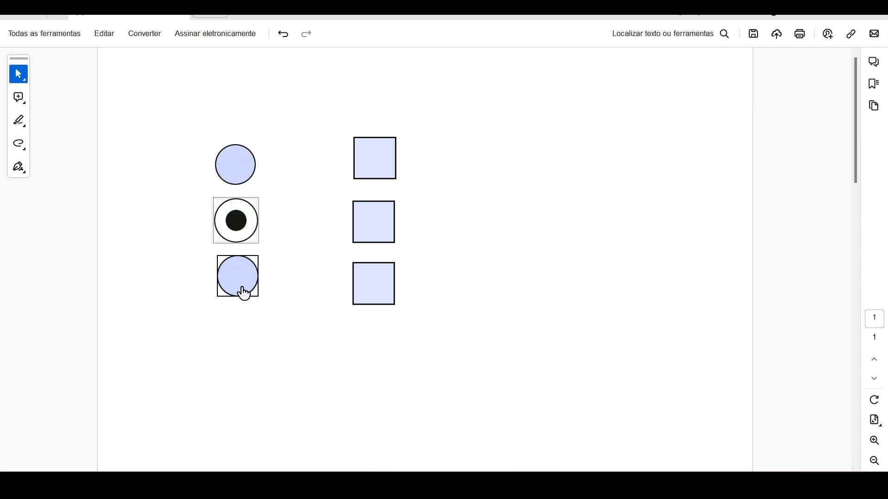
click(241, 293)
click(251, 224)
click(246, 294)
click(231, 165)
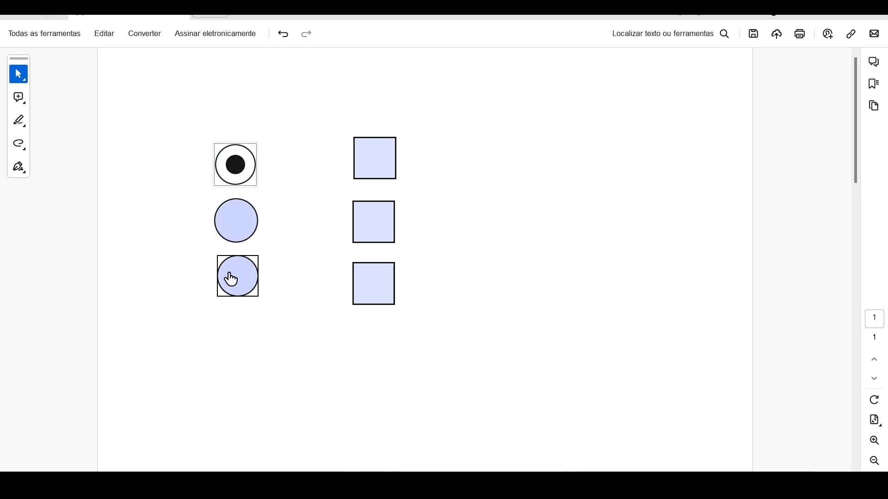
click(242, 279)
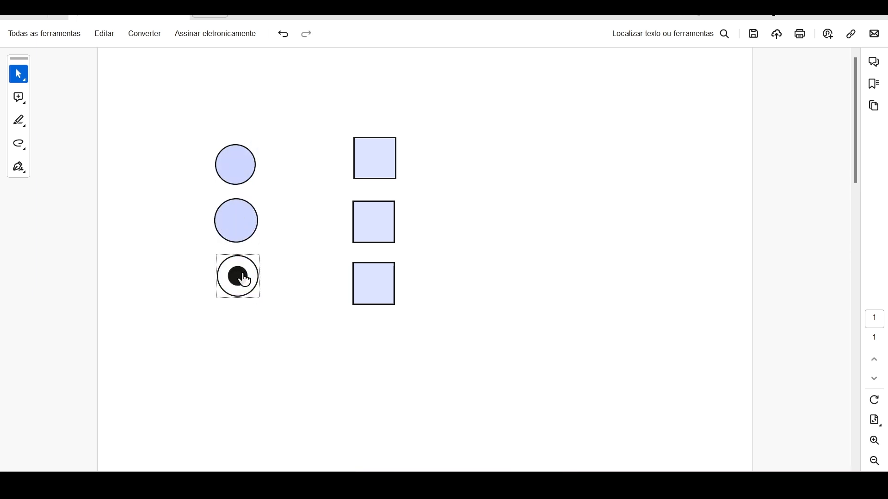
click(242, 224)
Test the three check boxes in the exported PDF by marking and unmarking them independently until all are cleared
click(374, 221)
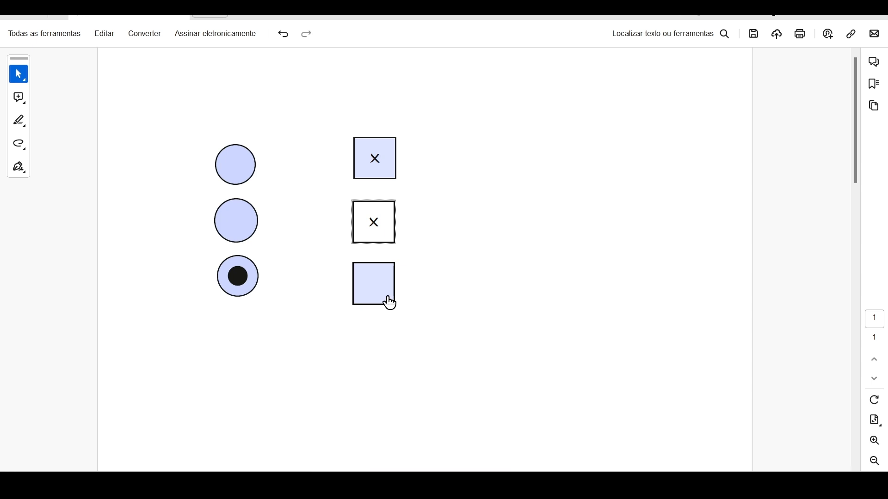
click(385, 296)
click(370, 232)
click(369, 161)
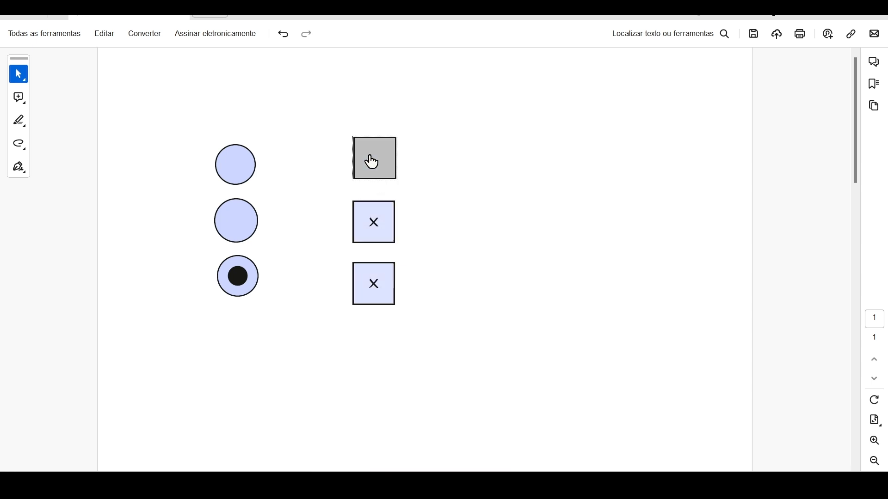
click(371, 228)
click(375, 171)
click(374, 239)
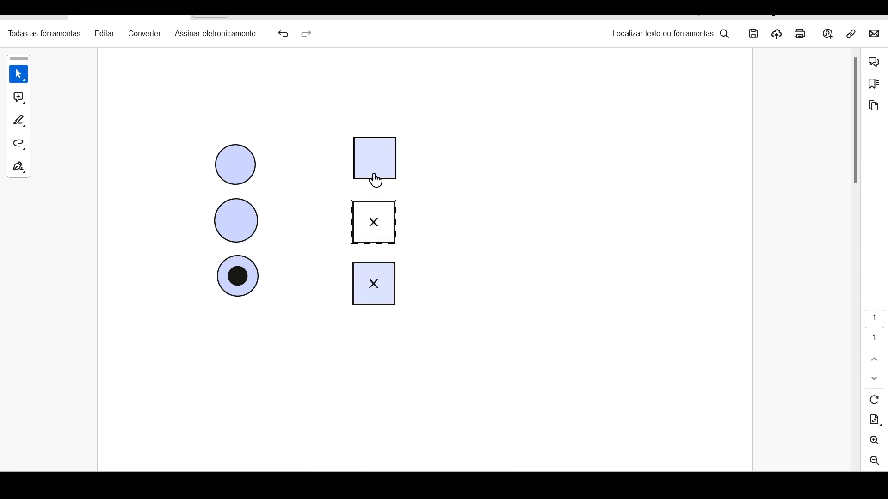
click(373, 159)
click(370, 234)
click(370, 159)
click(366, 292)
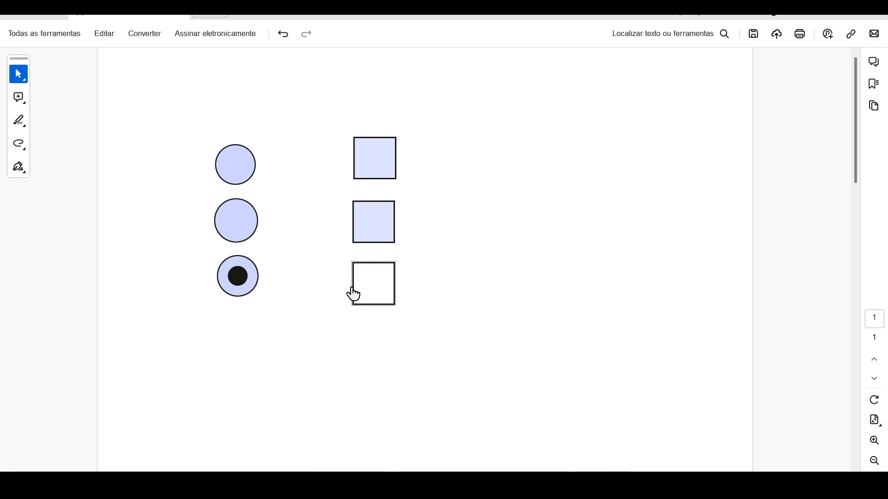
Try to deselect the lowest radio button in the exported PDF by activating it repeatedly
click(234, 289)
click(245, 289)
click(247, 286)
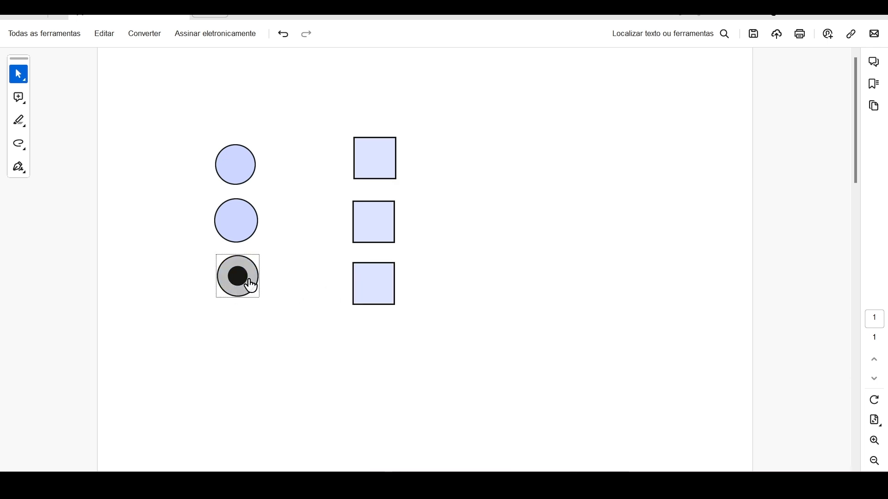
click(248, 283)
click(250, 283)
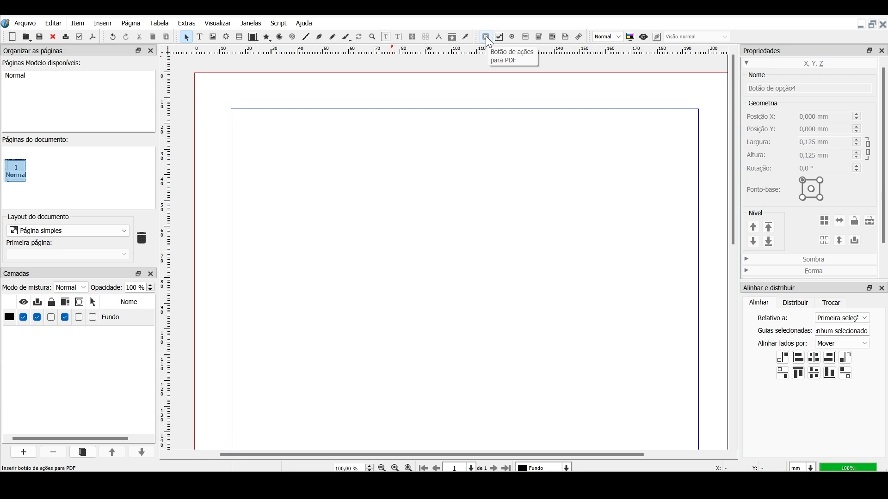
Draw a PDF action button about 17.8 mm square near the page's upper-left corner and open its field properties
click(489, 40)
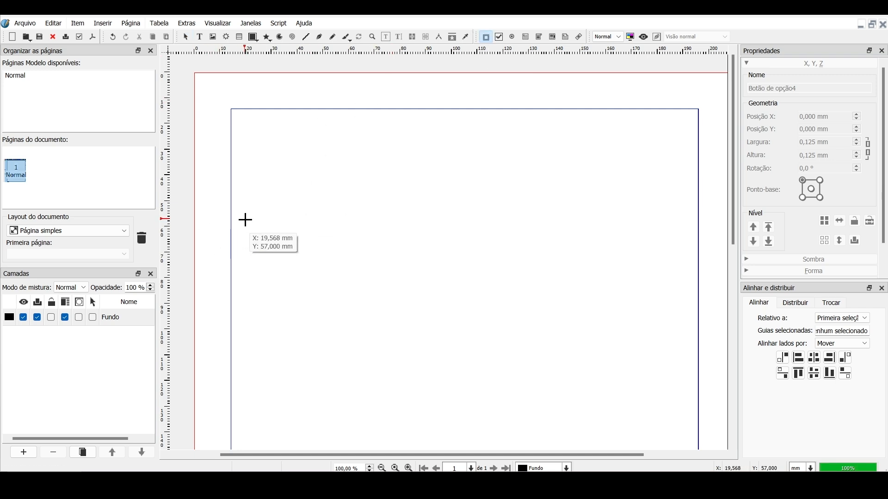
drag(274, 162, 321, 208)
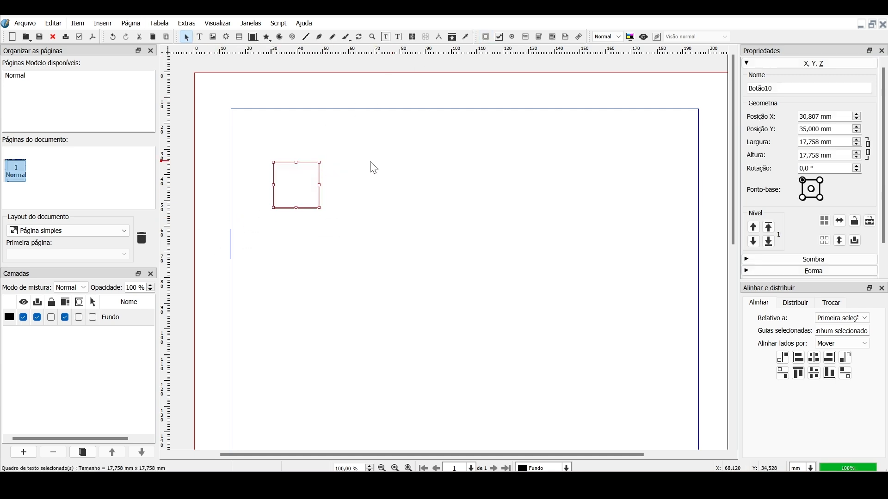
double_click(287, 184)
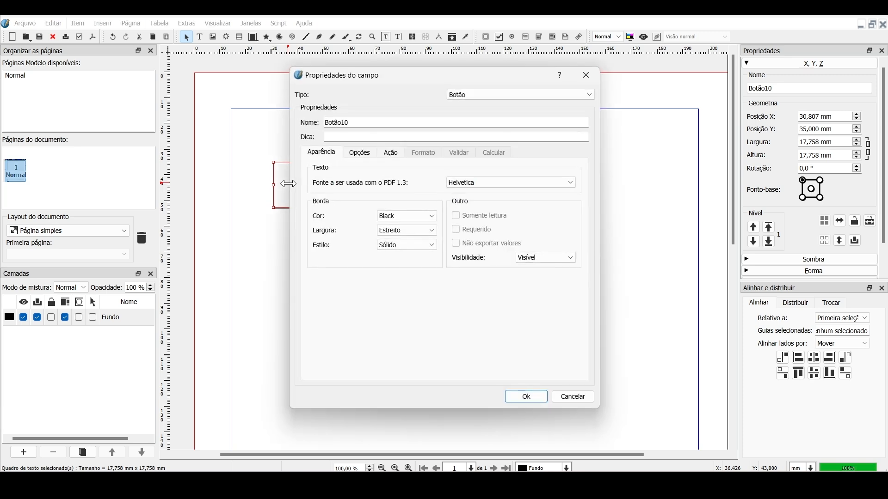
Examine the action types available for the button, without choosing one
click(392, 155)
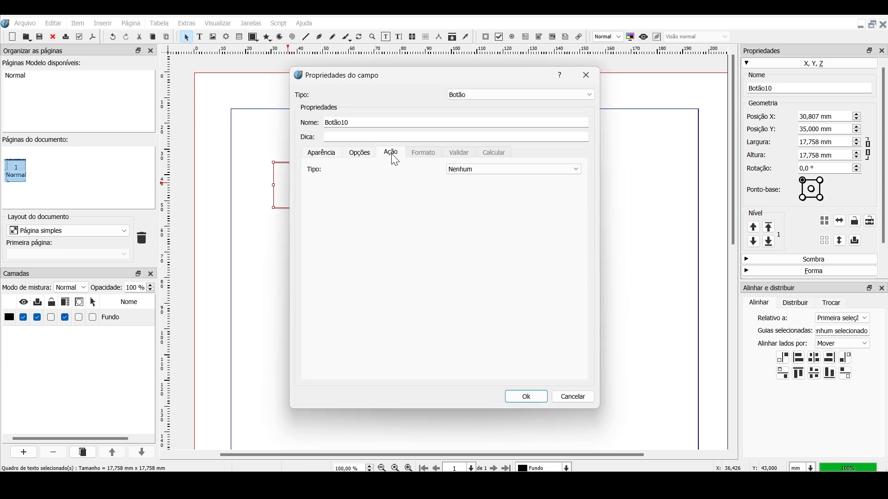
click(509, 170)
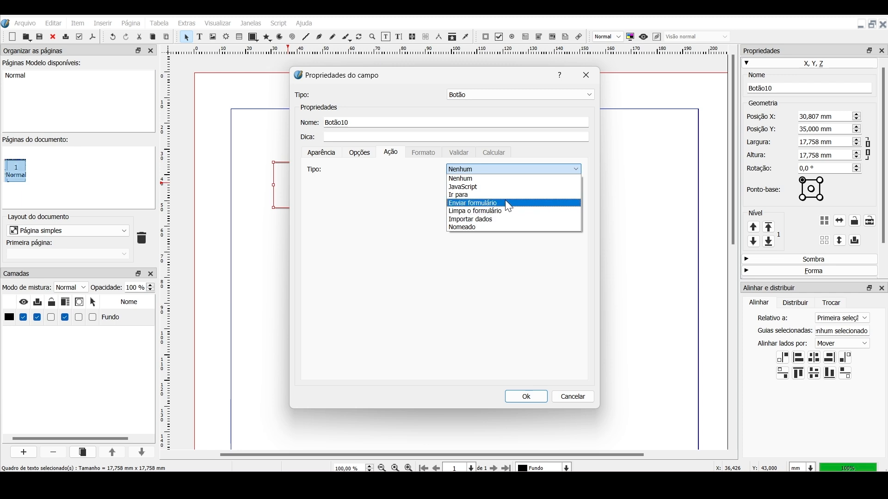
click(359, 156)
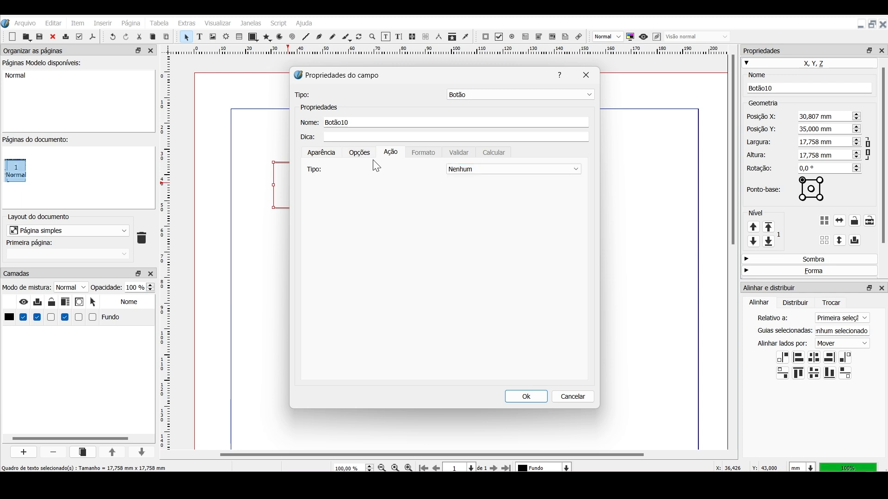
Enable the use of icons in the button's options and accept the field properties
click(375, 160)
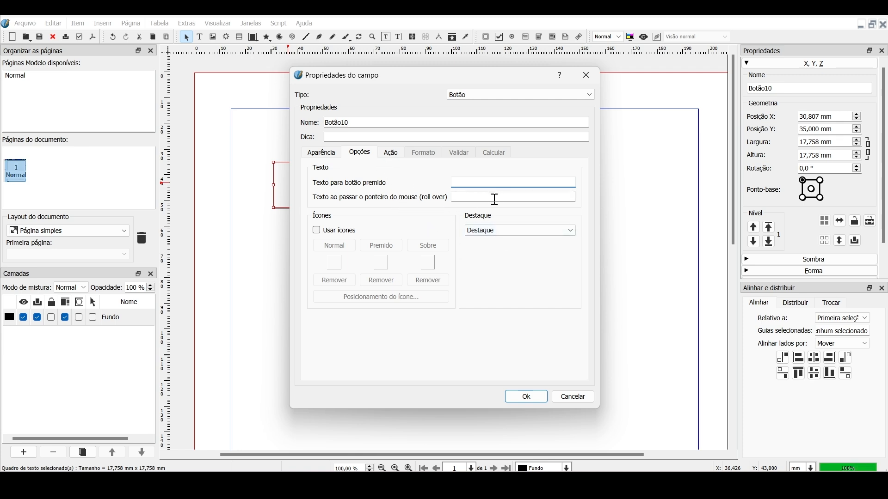
click(335, 230)
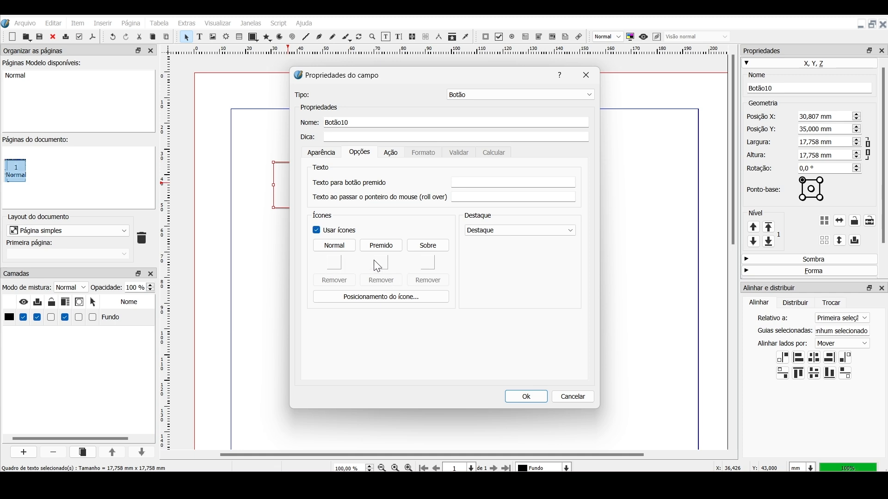
click(440, 246)
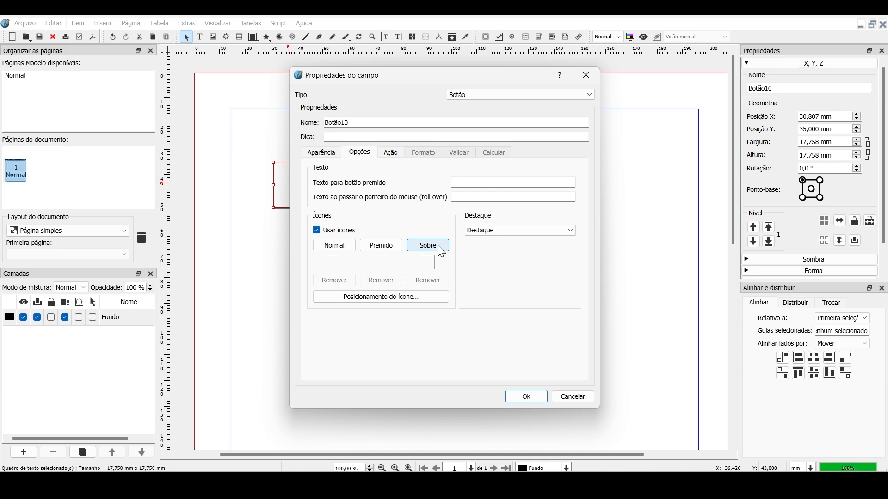
click(438, 245)
key(Escape)
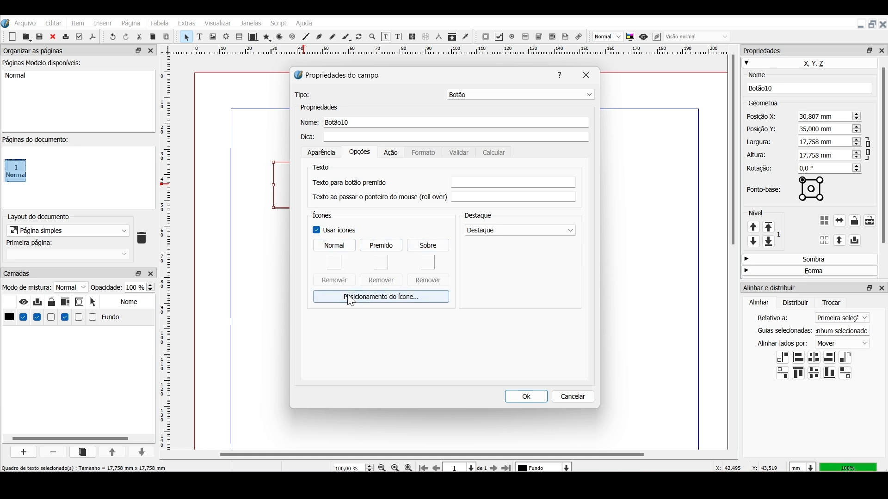
click(324, 155)
click(526, 397)
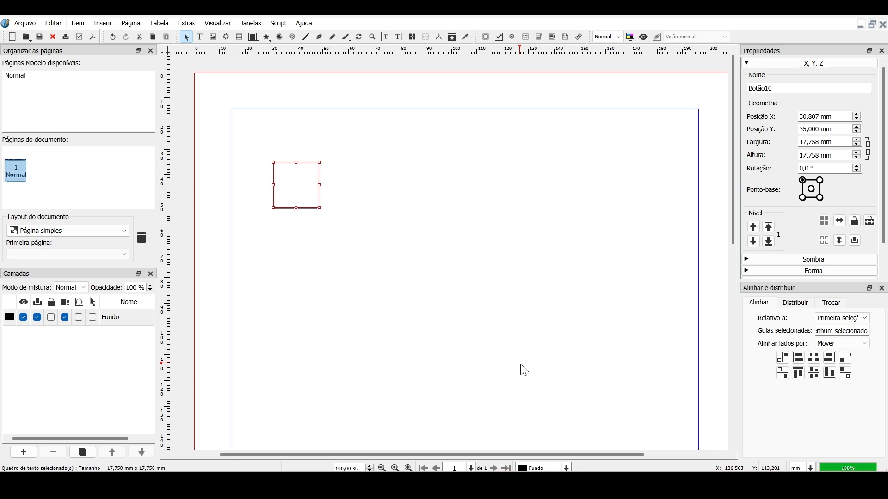